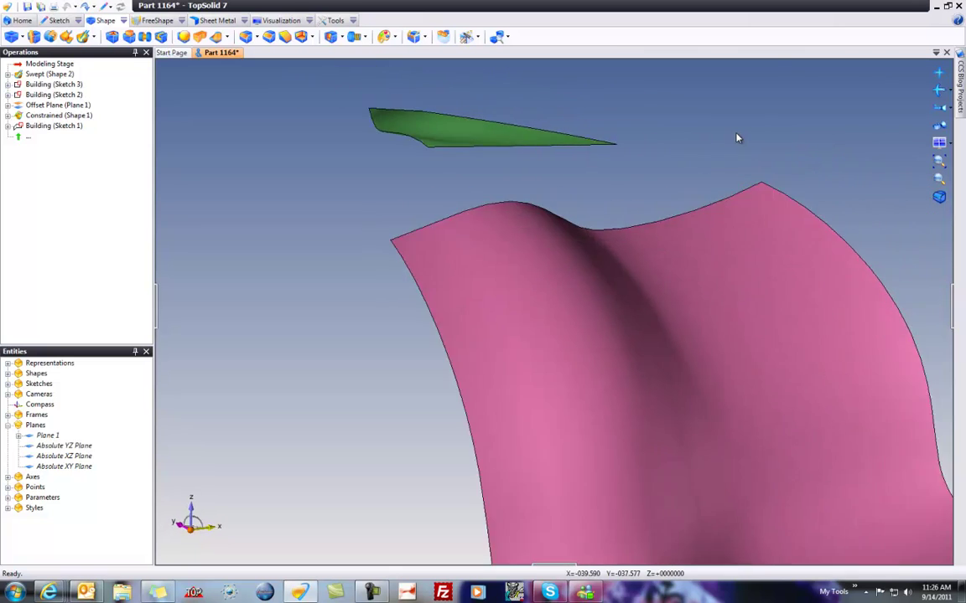
left_click(570, 271)
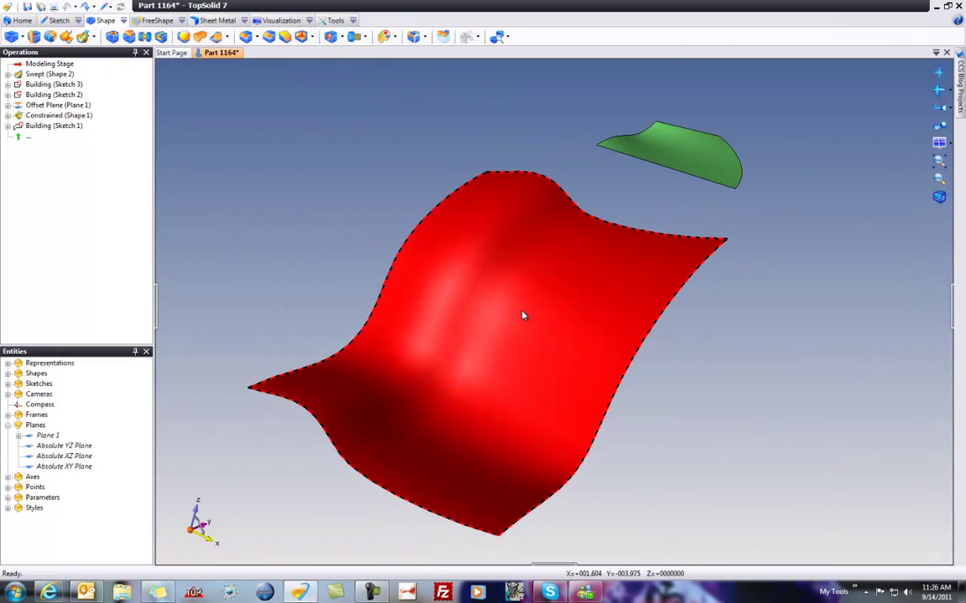
left_click(523, 317)
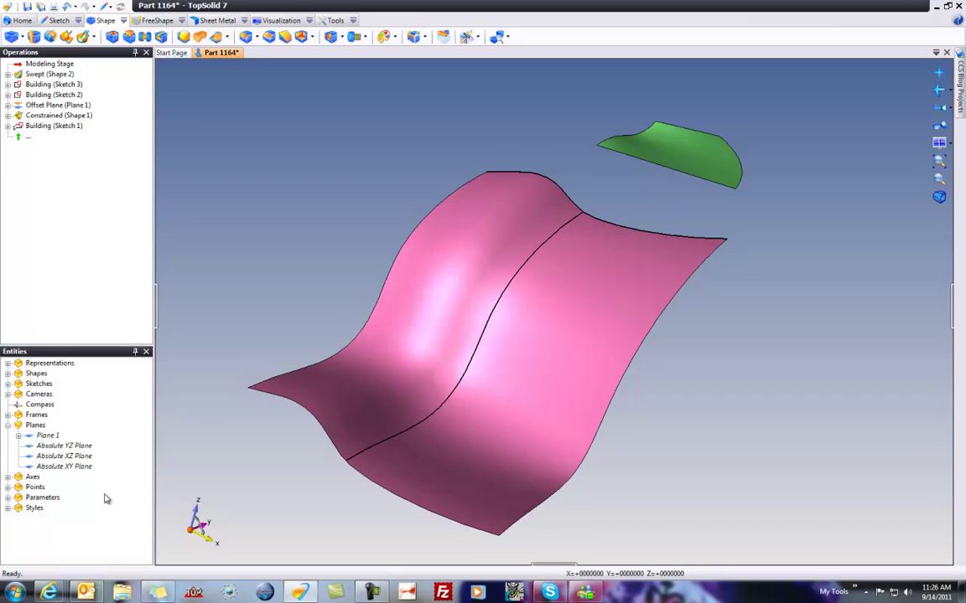
left_click(539, 305)
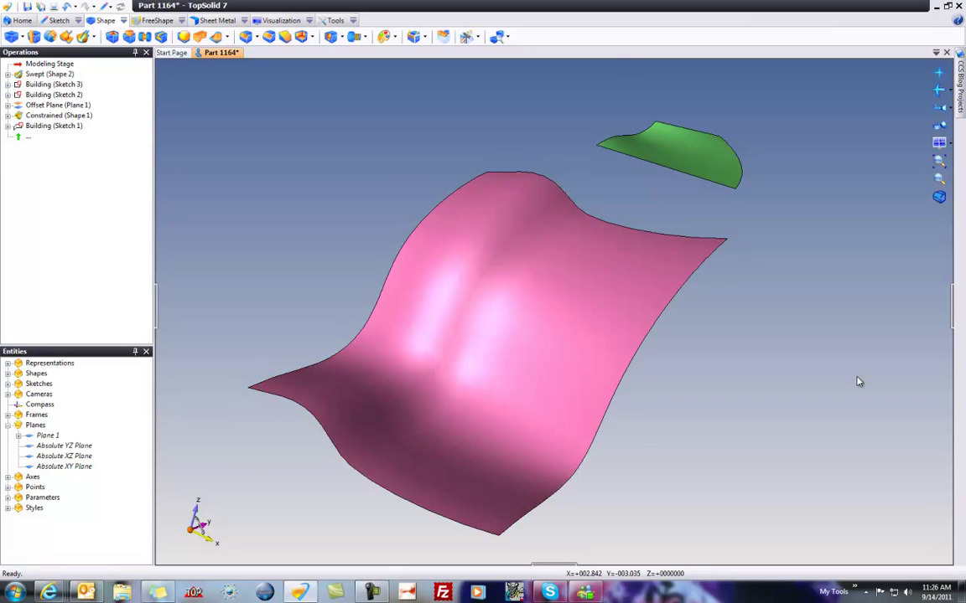
middle_click_drag(858, 382, 886, 373)
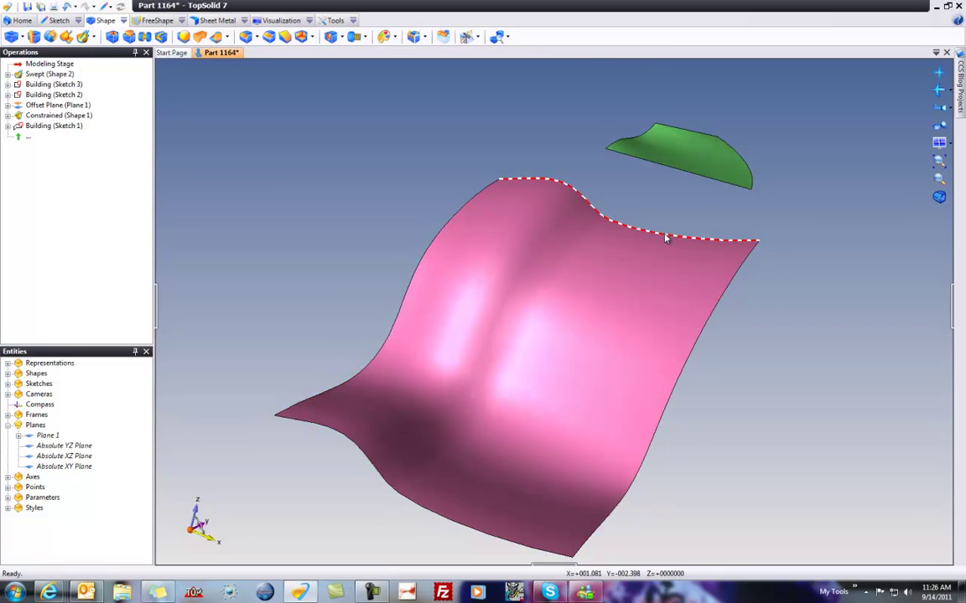
Create a lofted surface bridging the green surface's straight near edge and the facing curved edge of the pink surface
scroll(666, 238, "down", 3)
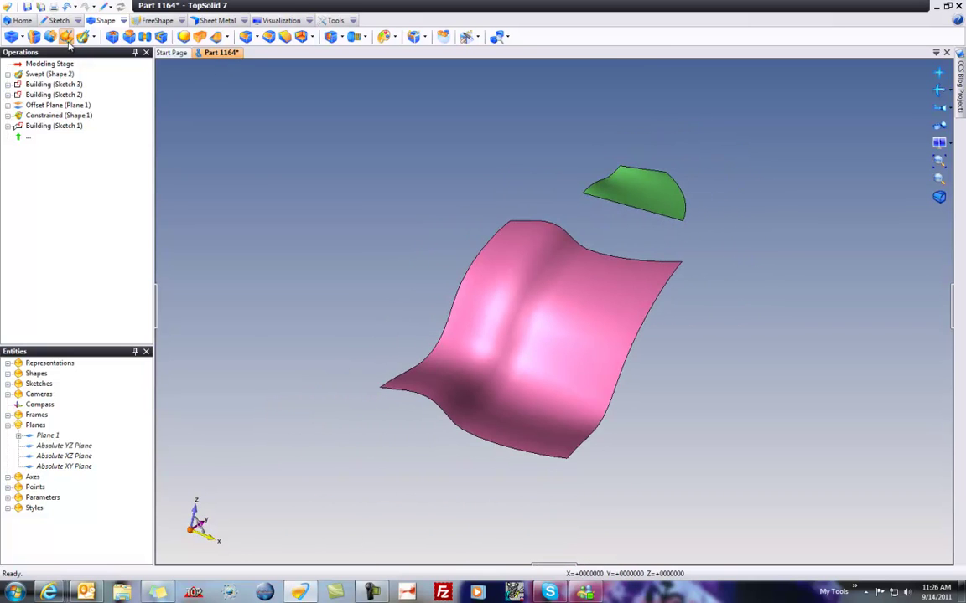
left_click(67, 38)
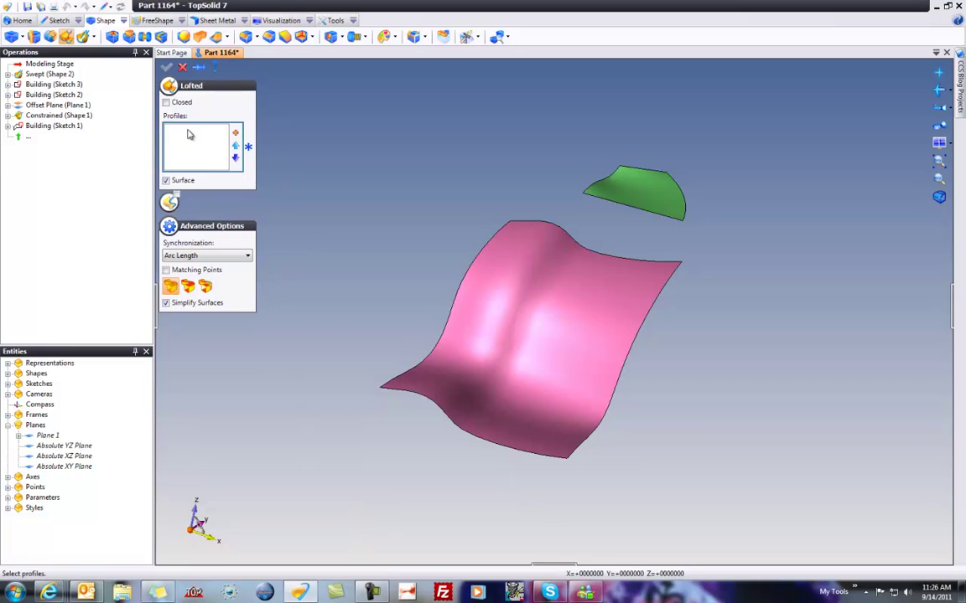
left_click(586, 200)
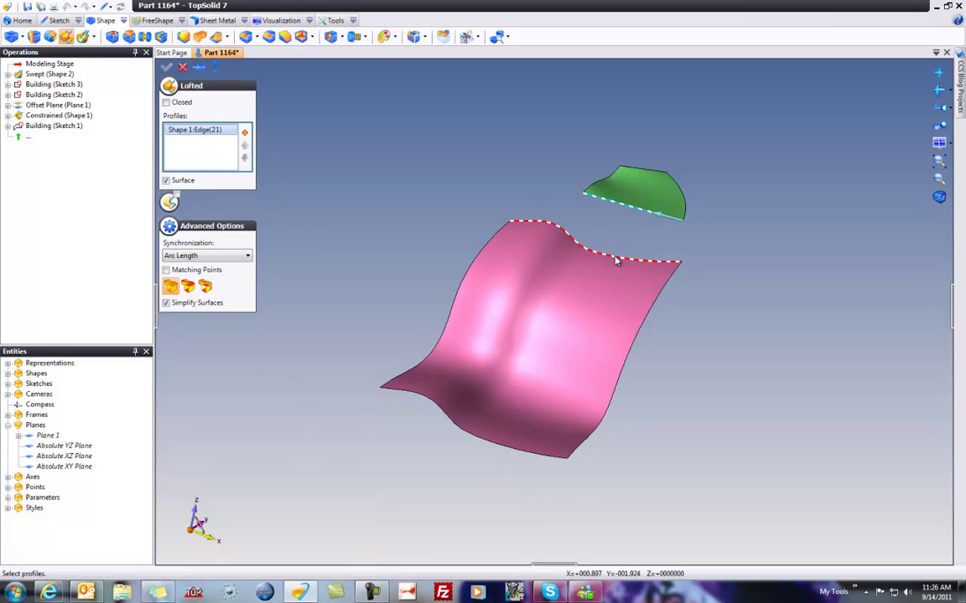
left_click(616, 261)
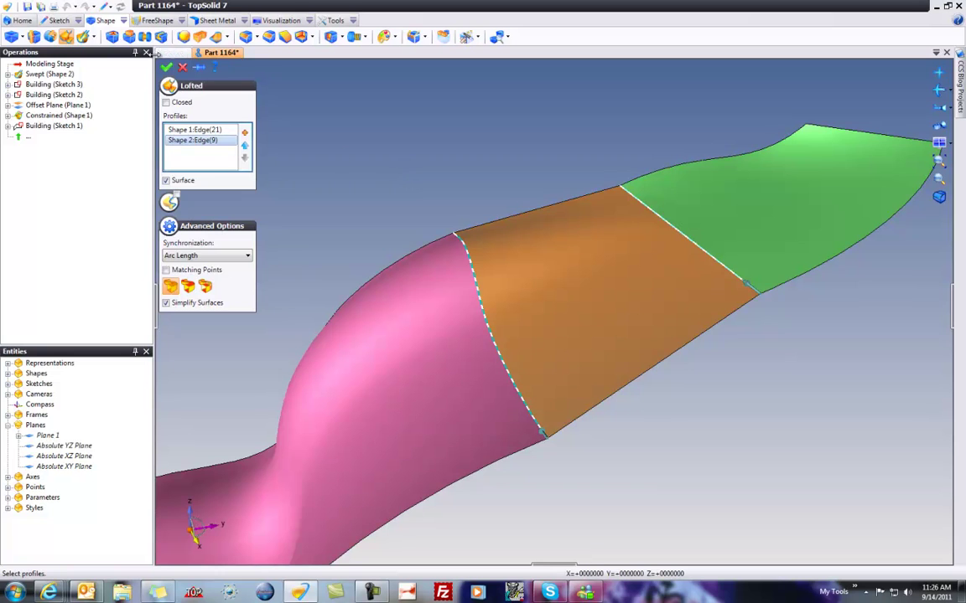
left_click(166, 67)
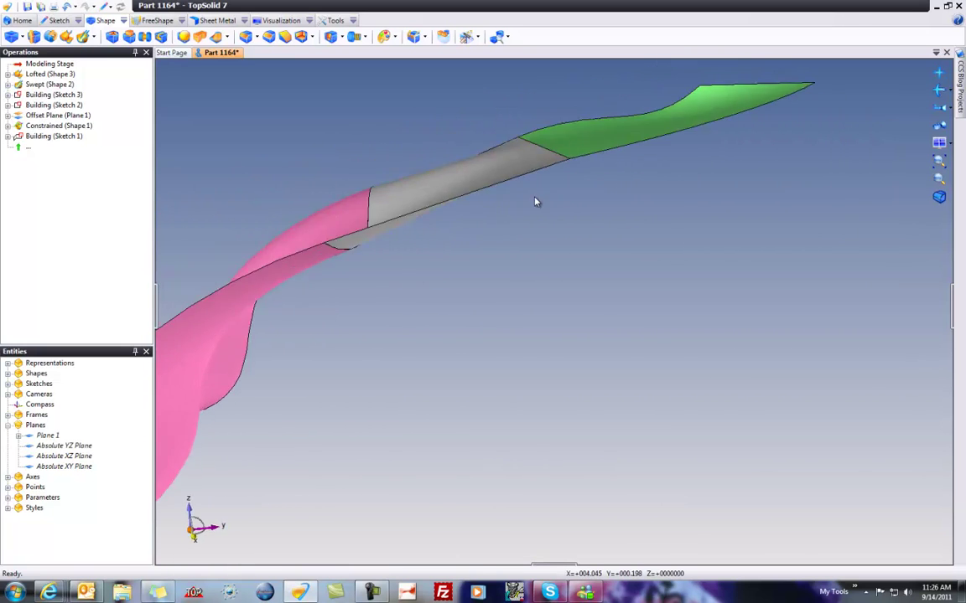
Display the surfaces in Zebra Render Mode and examine the stripe flow across the loft's joints
left_click(938, 197)
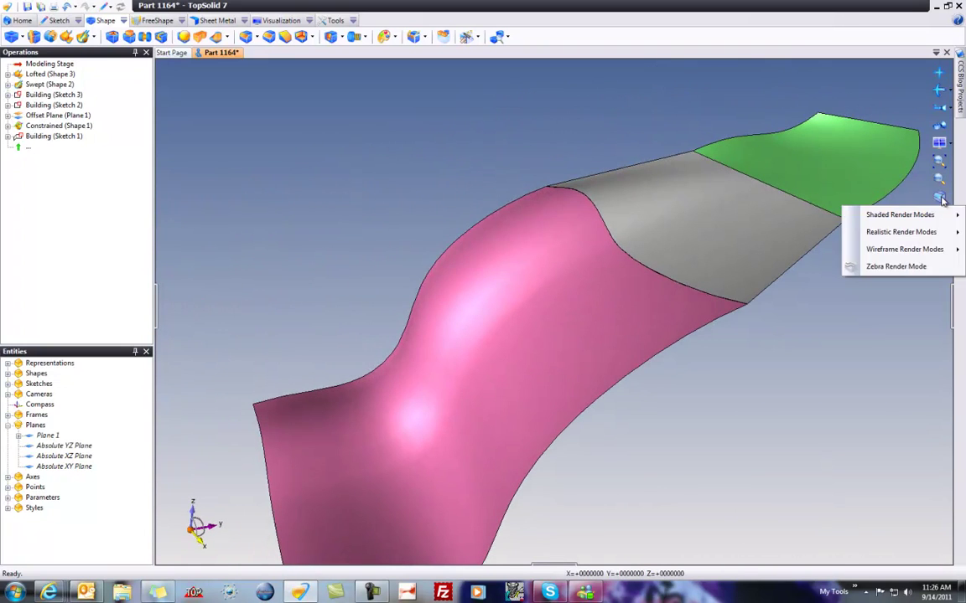
left_click(909, 269)
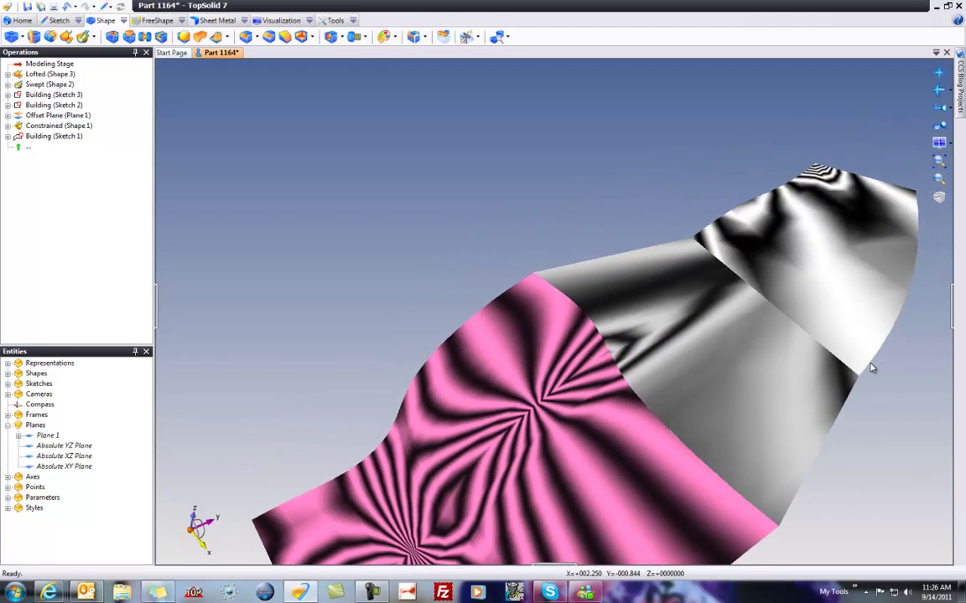
scroll(587, 317, "up", 3)
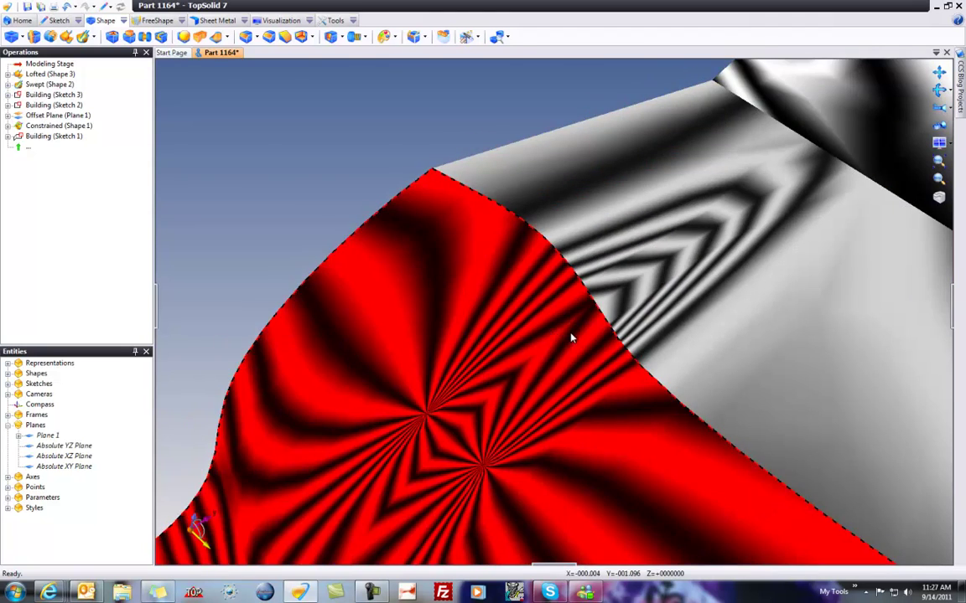
left_click(570, 337)
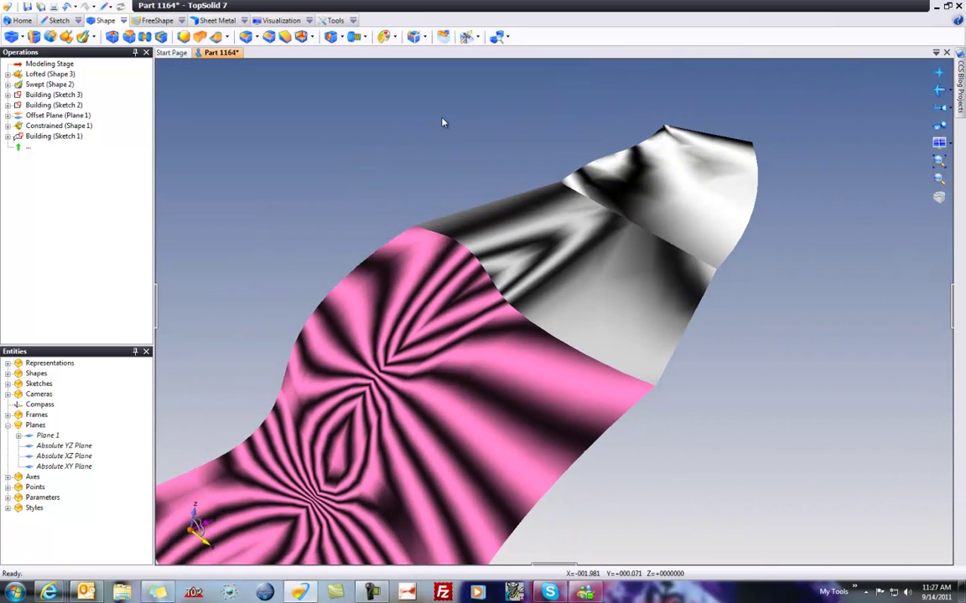
Edit the loft and add a tangent constraint on its edge shared with the smaller upper surface, Shape 1
right_click(549, 250)
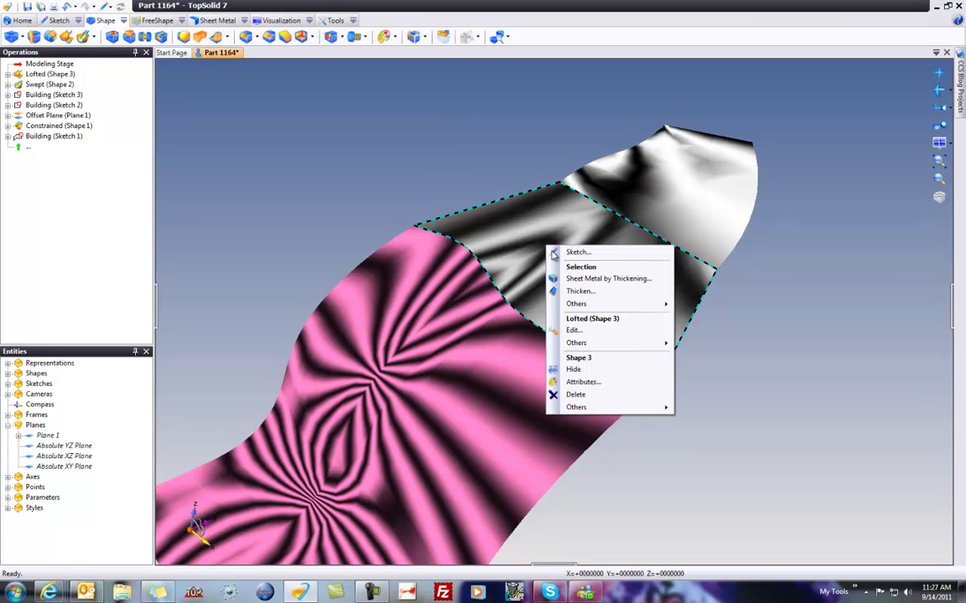
left_click(611, 334)
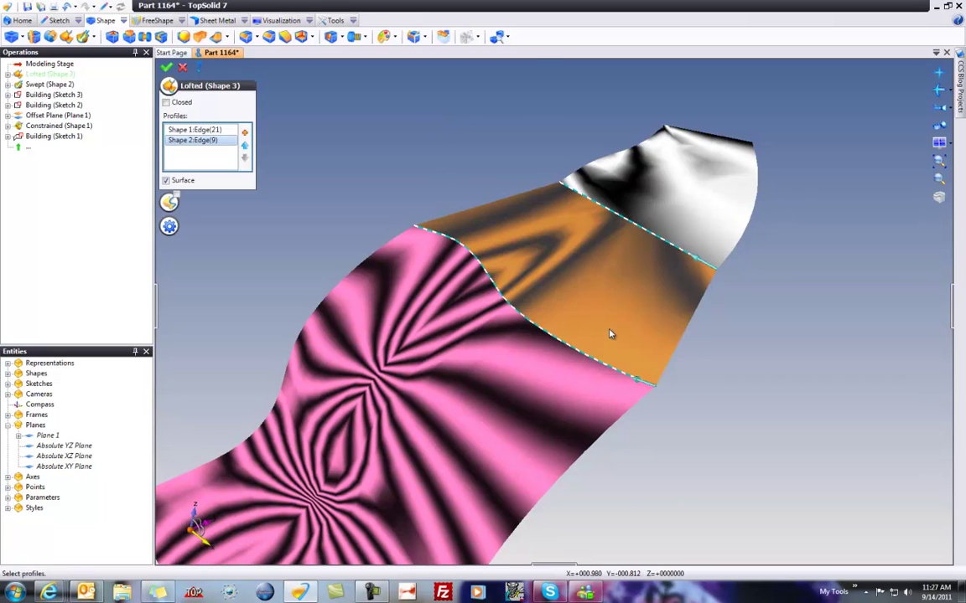
right_click(606, 211)
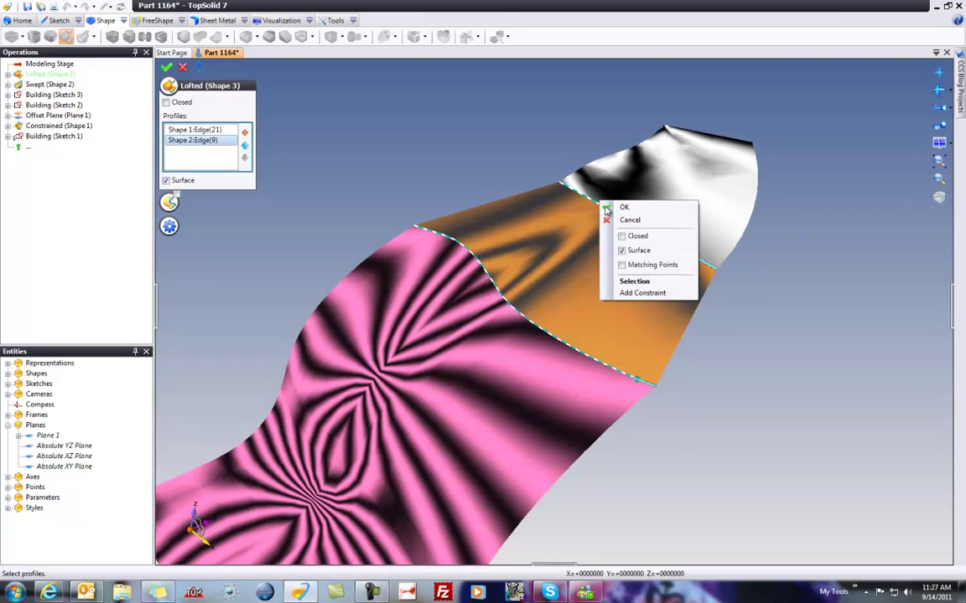
left_click(654, 292)
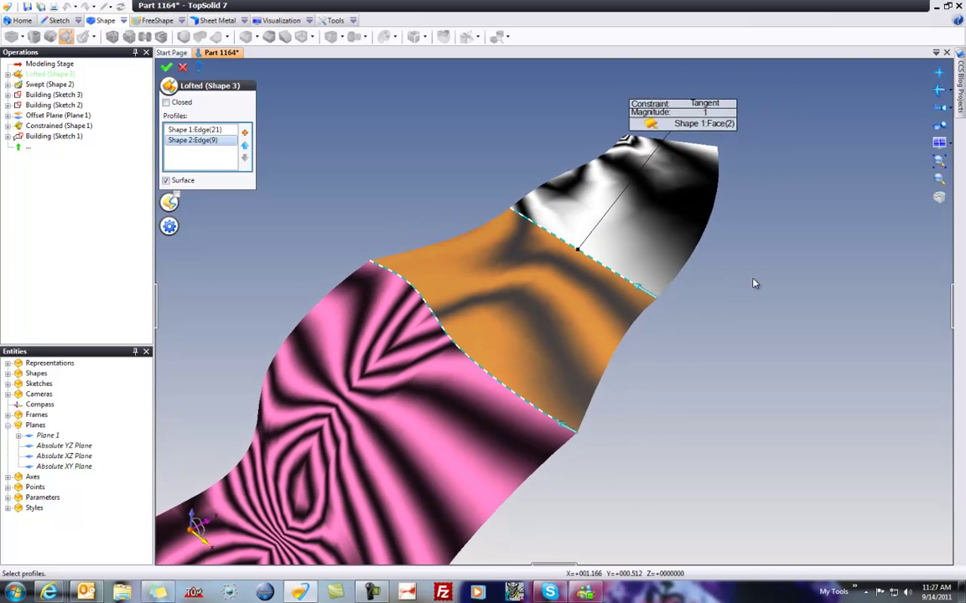
Set the magnitude of the Shape 1 tangent constraint to 1.5
left_click(706, 104)
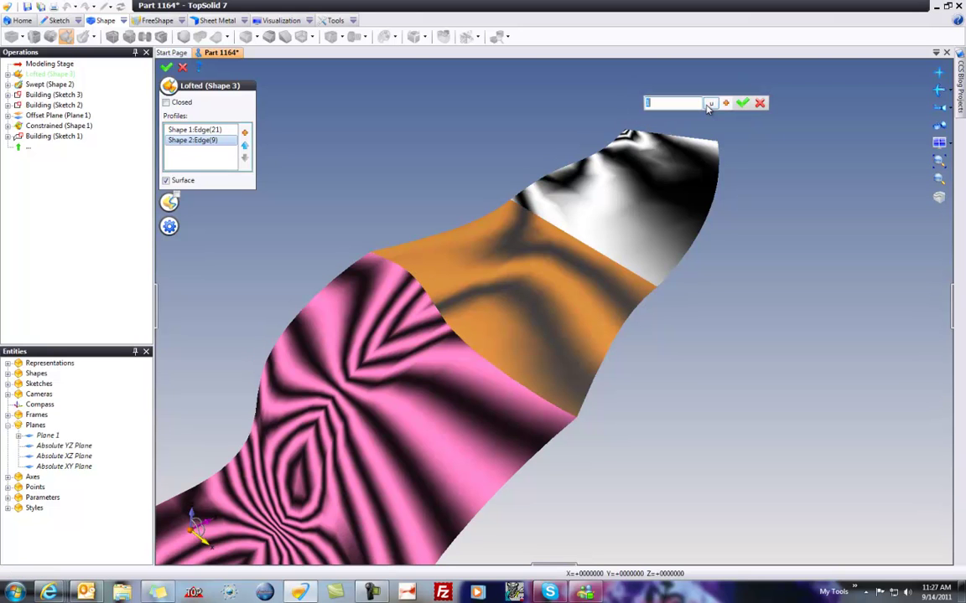
type("1.5")
key("Return")
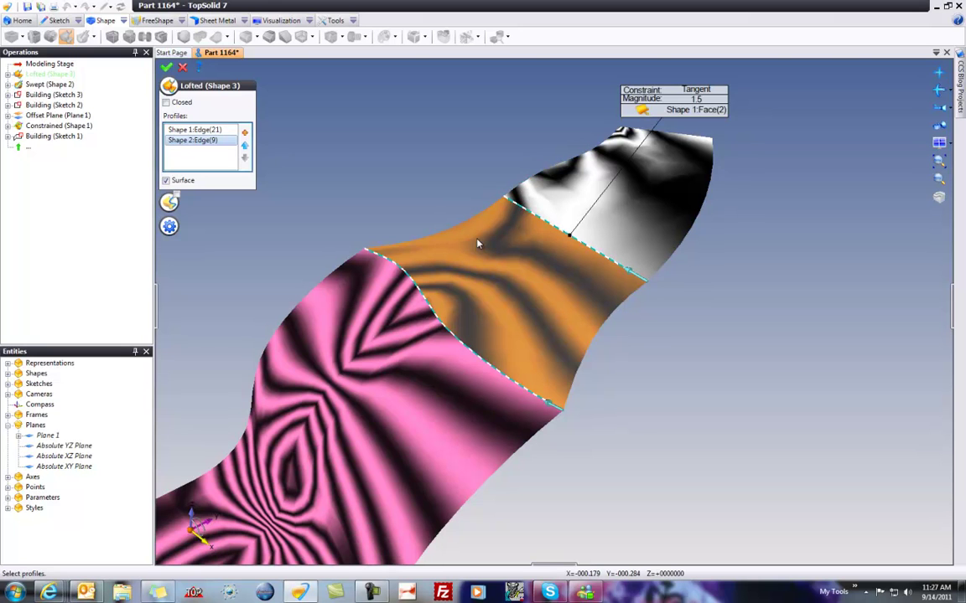
middle_click_drag(662, 331, 754, 182)
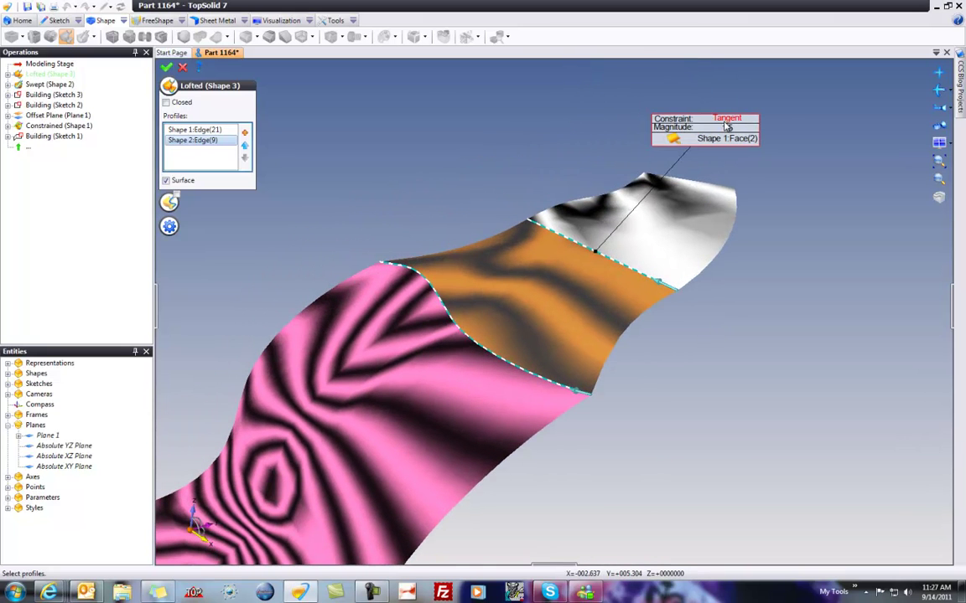
Change the loft's constraint with Shape 1 from tangent to Curvature
left_click(726, 124)
left_click(725, 120)
left_click(723, 127)
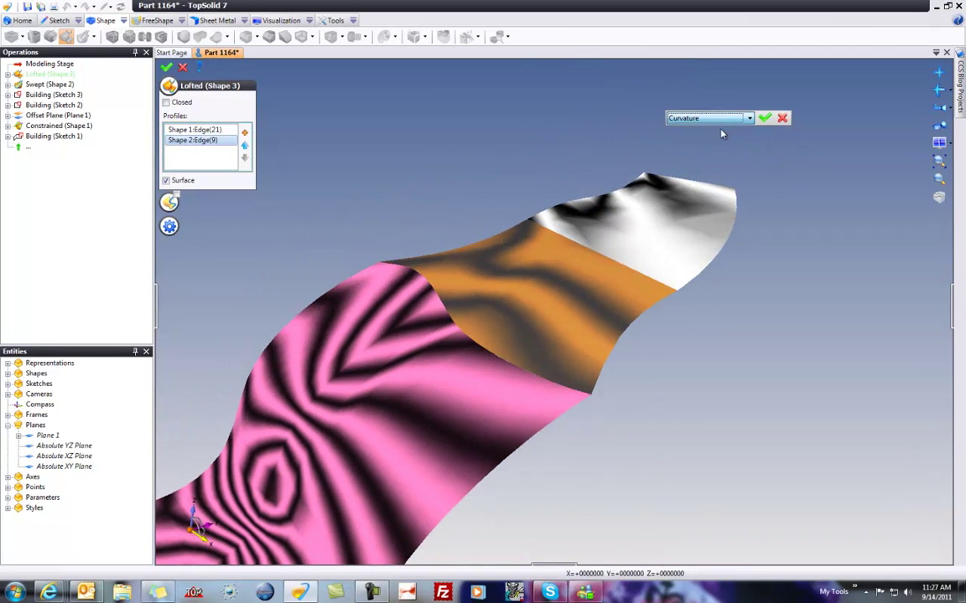
key("Return")
mouse_move(807, 242)
middle_mouse_down()
mouse_move(790, 280)
mouse_move(731, 302)
middle_mouse_up()
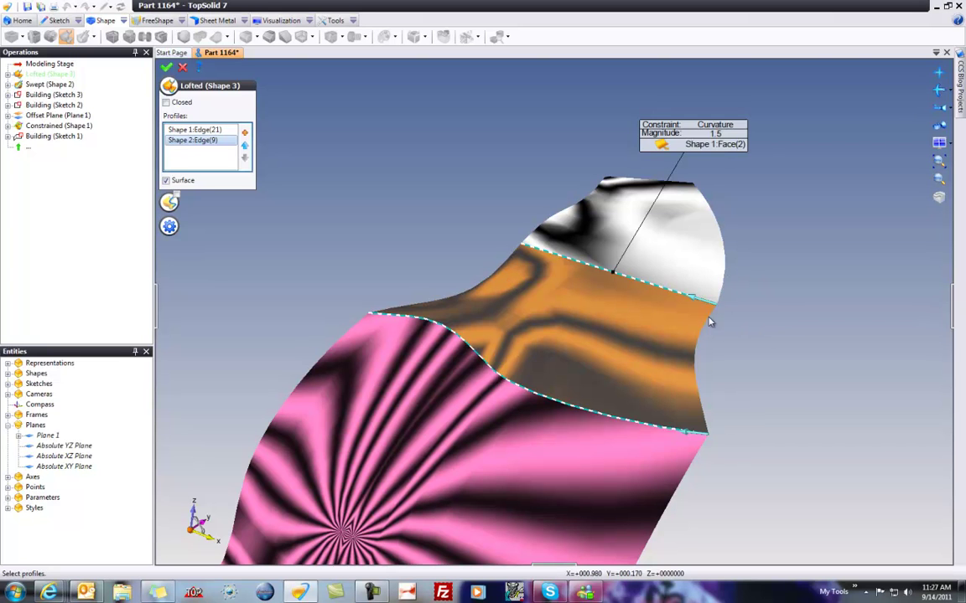
middle_click_drag(719, 295, 480, 295)
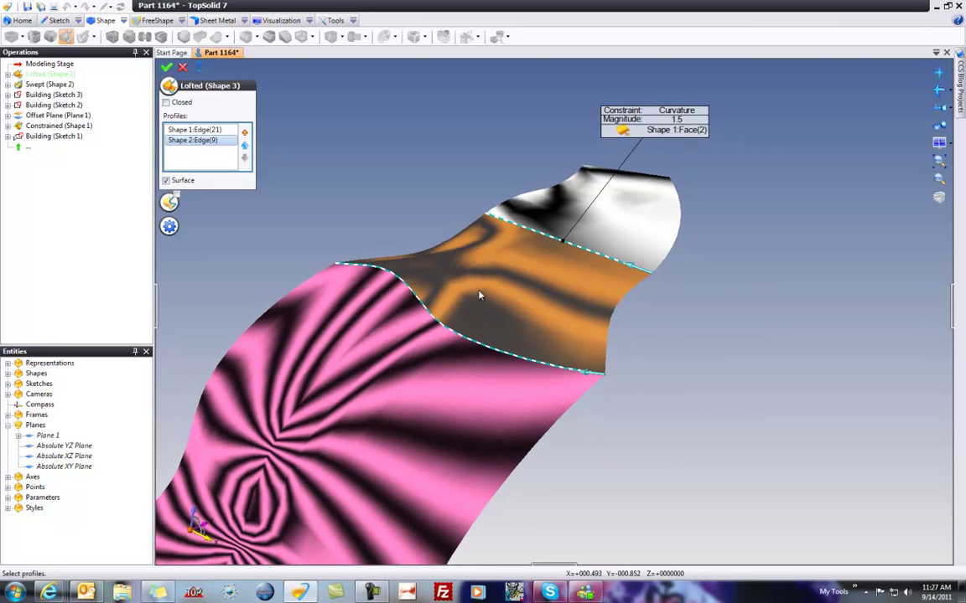
Add a constraint on the loft's edge shared with the pink surface and set it to Curvature
middle_click_drag(394, 262, 396, 263)
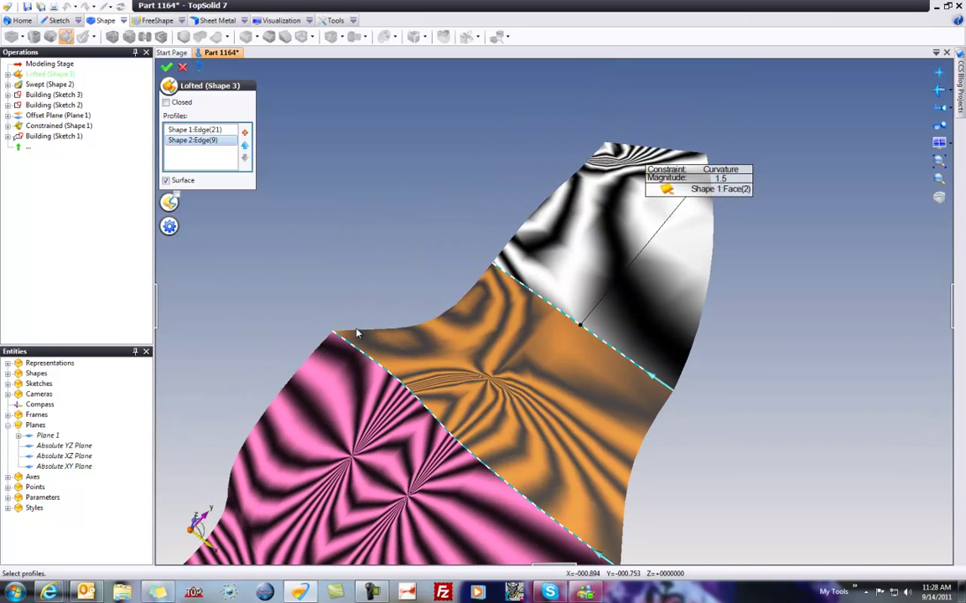
right_click(389, 373)
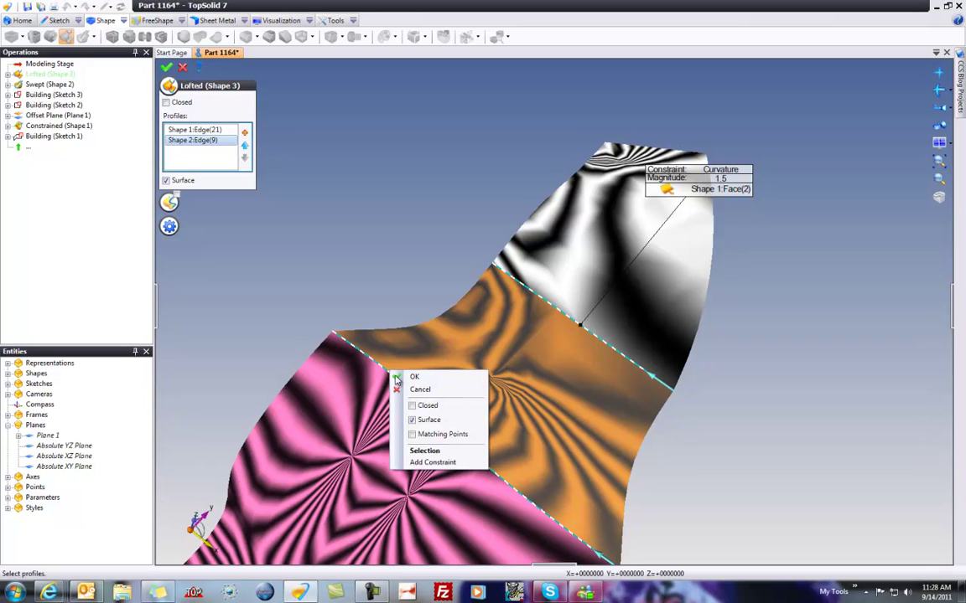
left_click(433, 462)
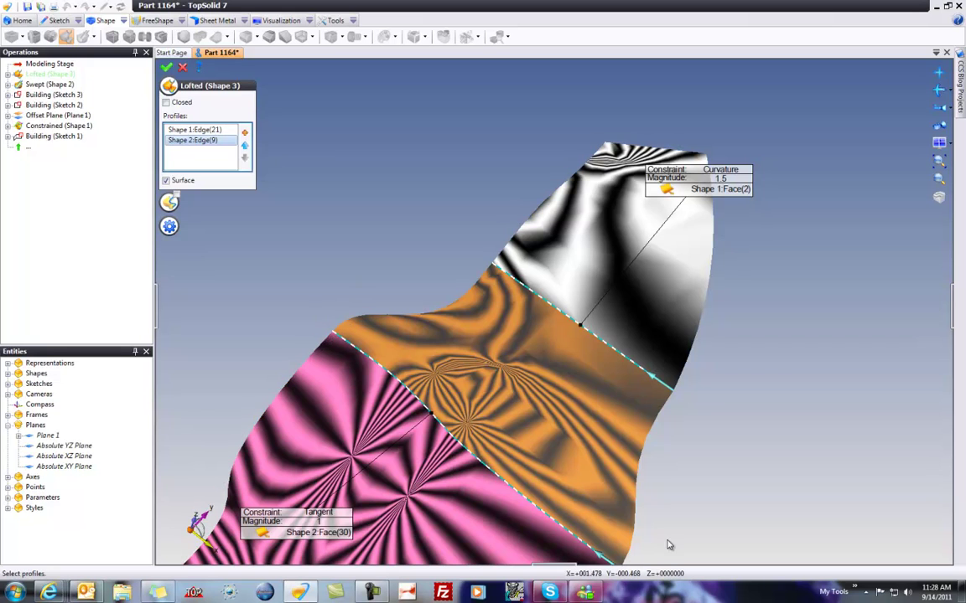
middle_click_drag(717, 453, 736, 369)
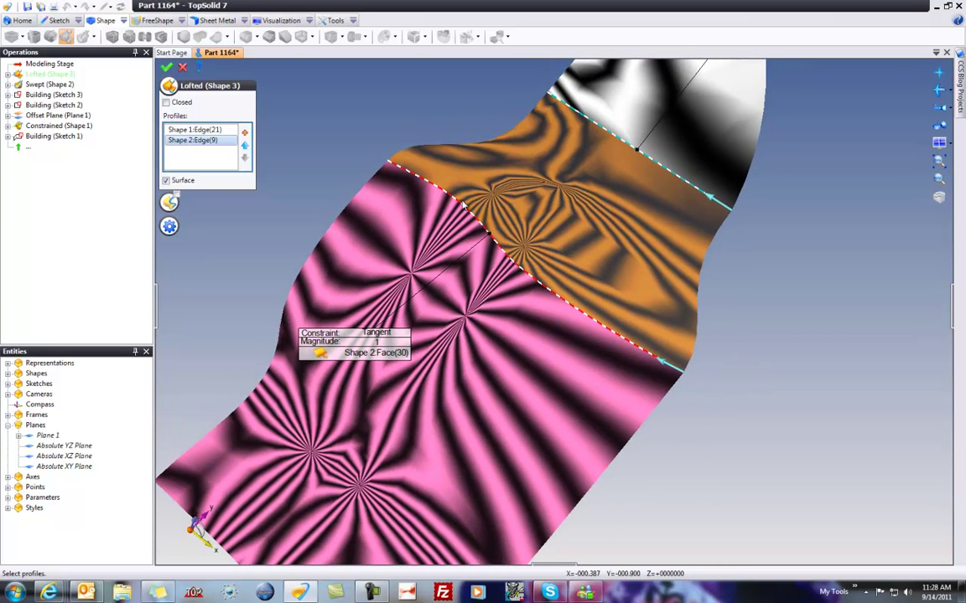
left_click(378, 334)
left_click(356, 334)
left_click(357, 345)
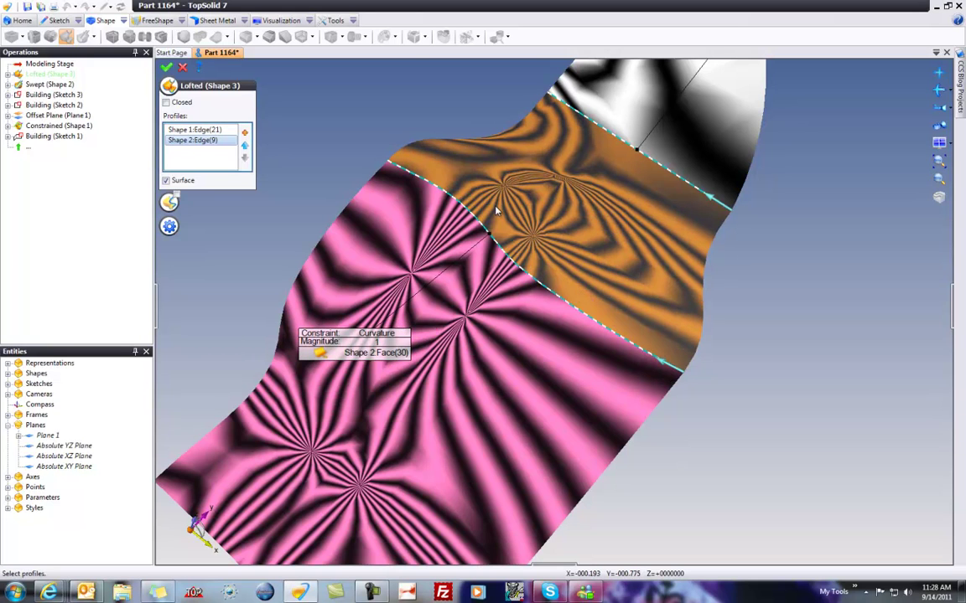
Set the magnitude of the pink surface's curvature constraint to 1.5 and apply the loft changes
middle_click_drag(496, 210, 507, 262)
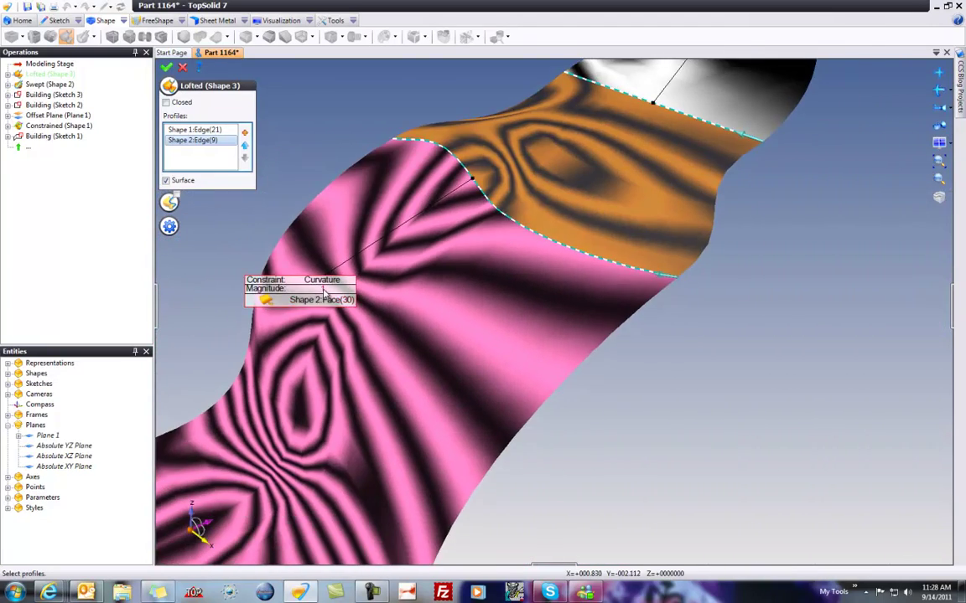
left_click(322, 291)
type("1.")
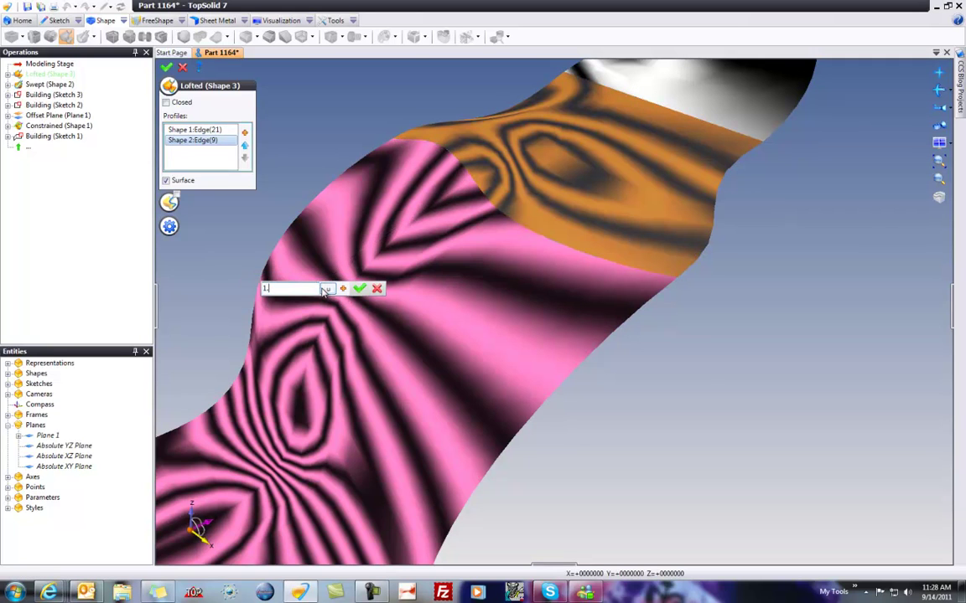
type("5")
key("Return")
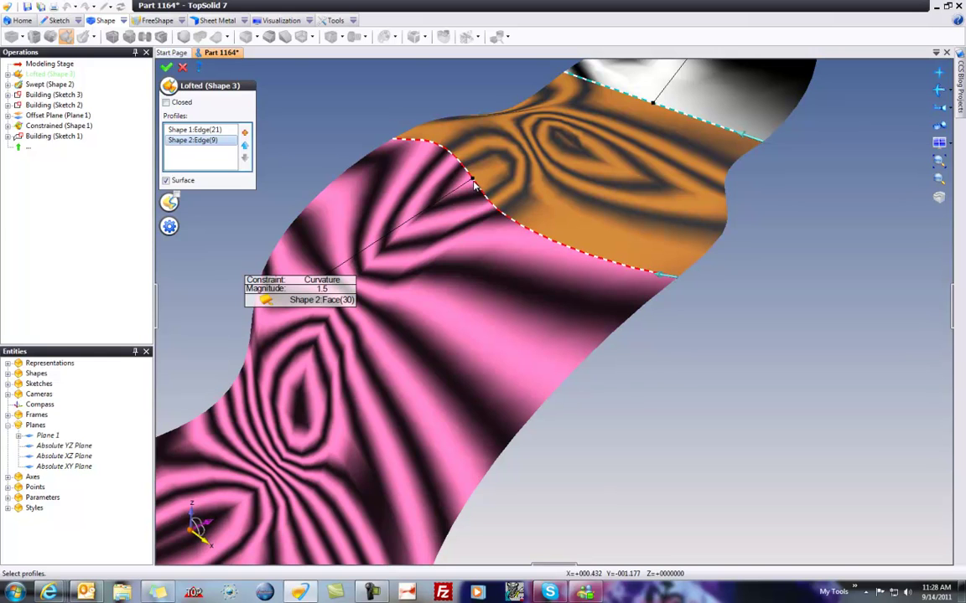
left_click(168, 68)
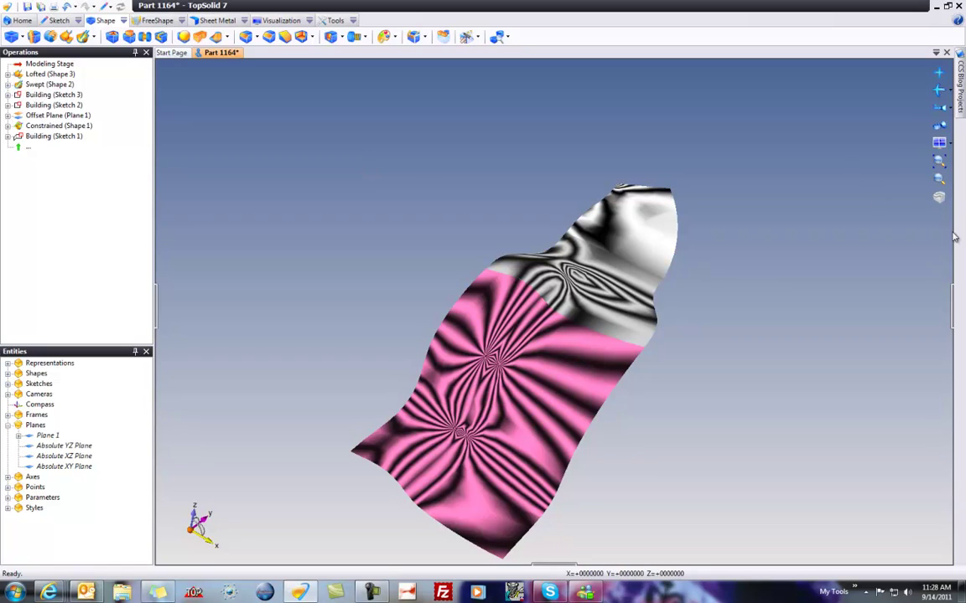
Switch the display of the surfaces to Realistic Render Mode without edges
left_click(939, 197)
mouse_move(921, 235)
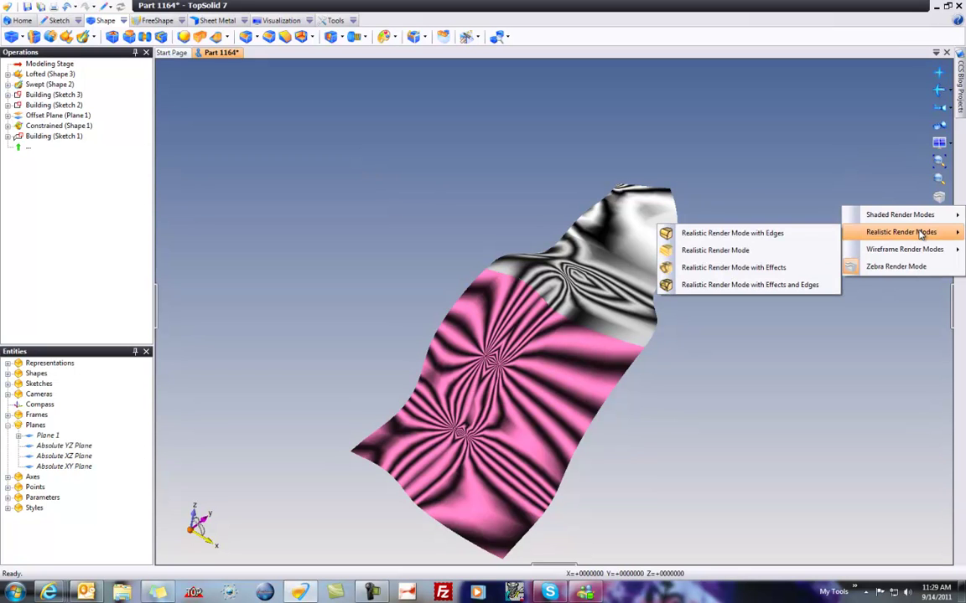
left_click(775, 251)
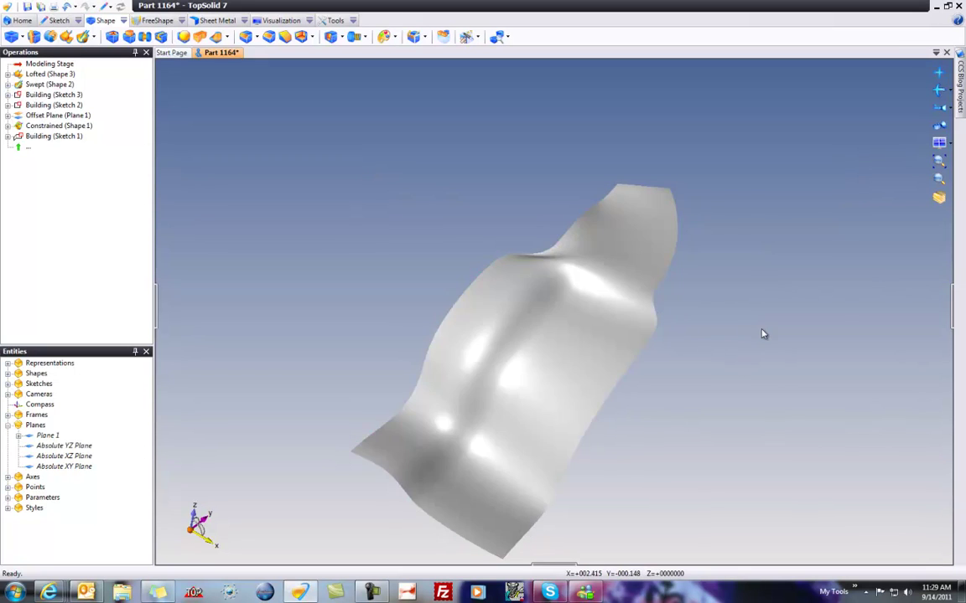
Sew the surfaces together with Shape 1 as the shape to modify and Shape 3 and Shape 2 as tool shapes
left_click(414, 38)
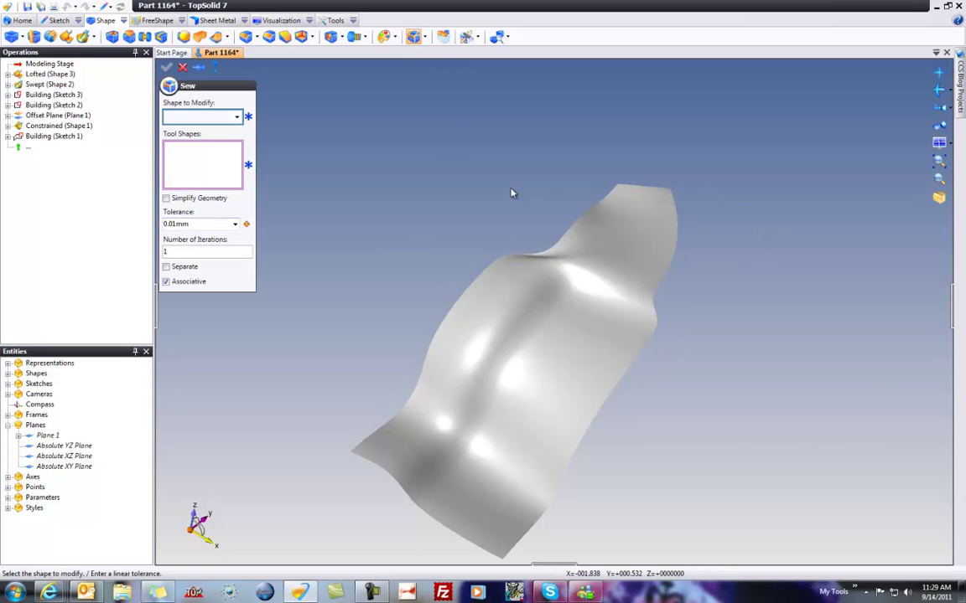
left_click(607, 215)
left_click(596, 275)
left_click(552, 323)
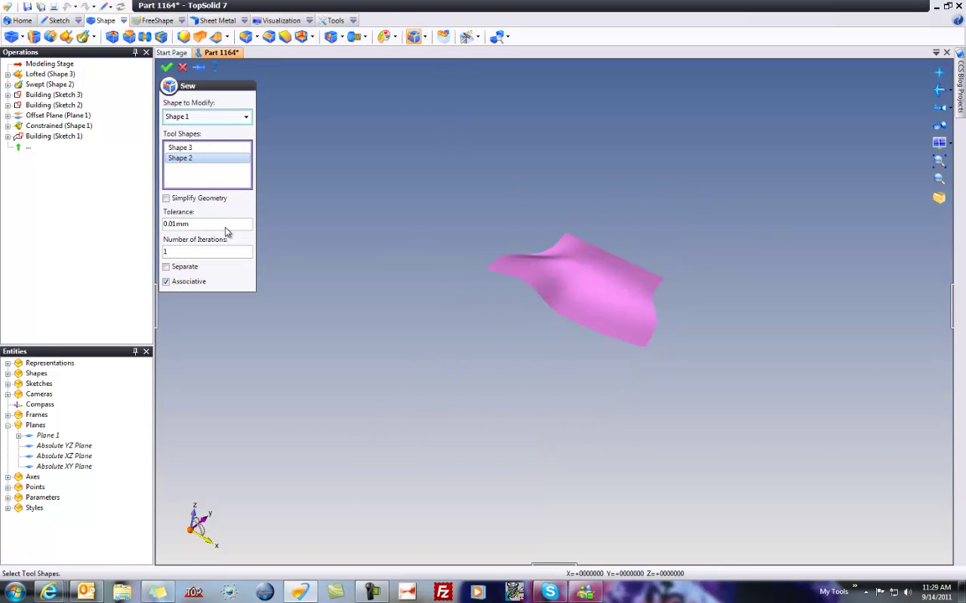
left_click(168, 67)
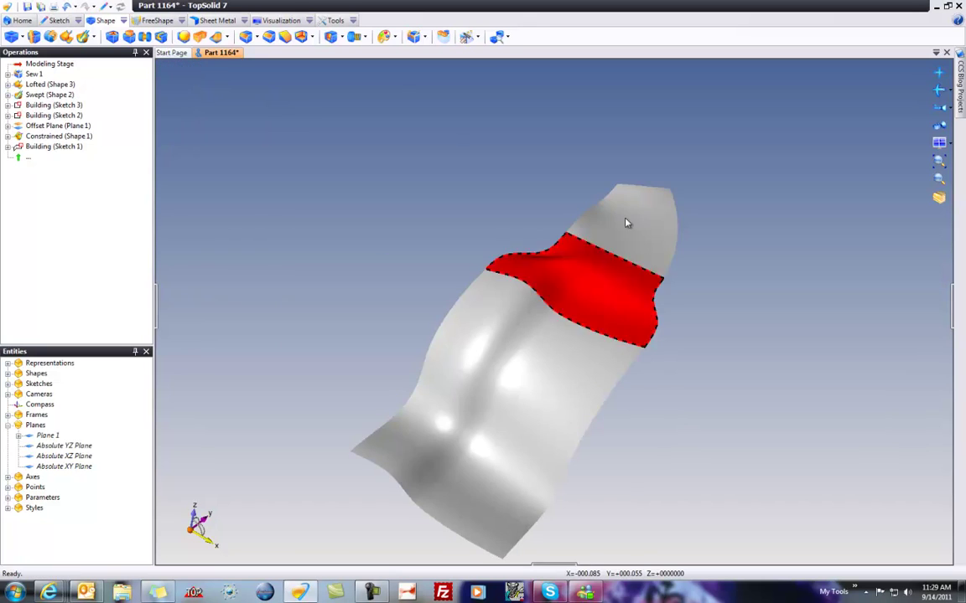
Apply the Chromium material from the document search results to the sewn part
left_click(555, 565)
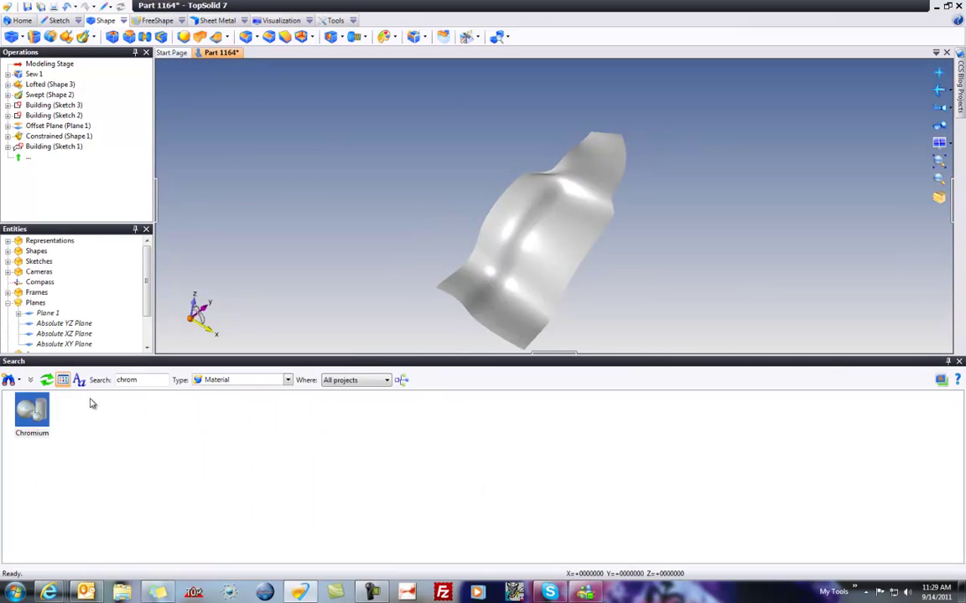
left_click_drag(38, 415, 430, 207)
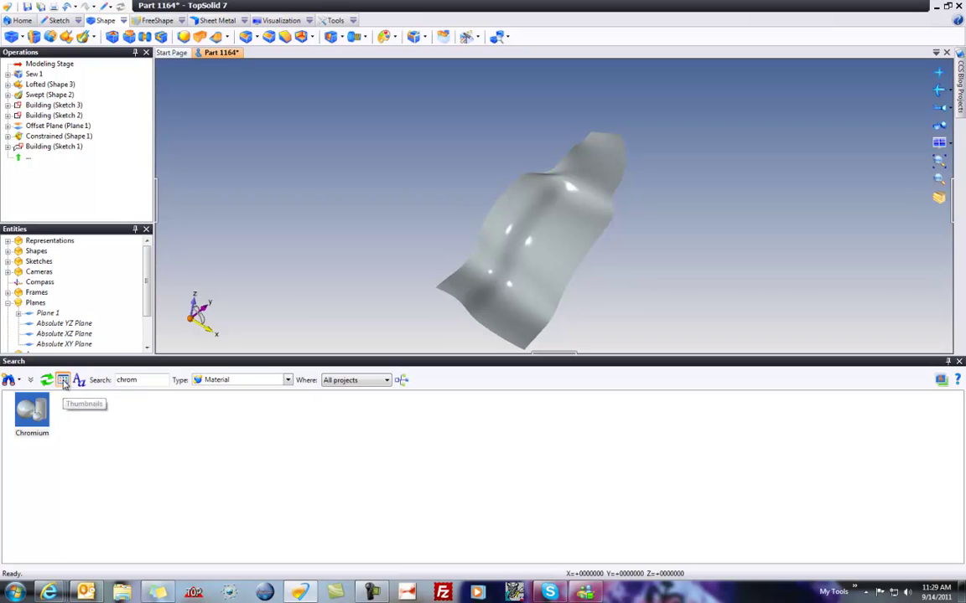
Clear the search text, limit the search to the Environment type instead of Material, and apply the Museum environment to the part
left_click_drag(117, 382, 140, 380)
key("BackSpace")
left_click(212, 380)
left_click(201, 558)
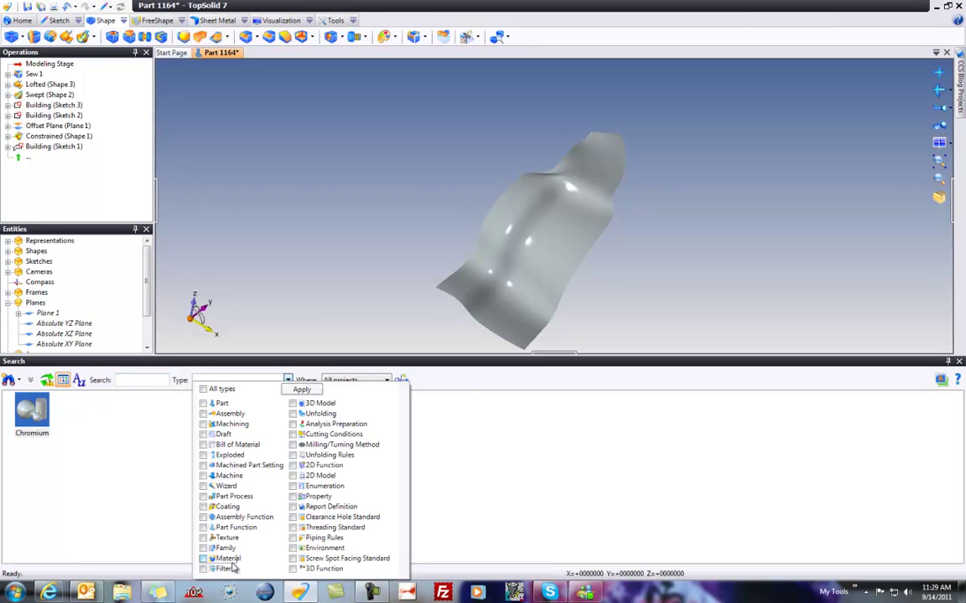
left_click(293, 549)
left_click(301, 391)
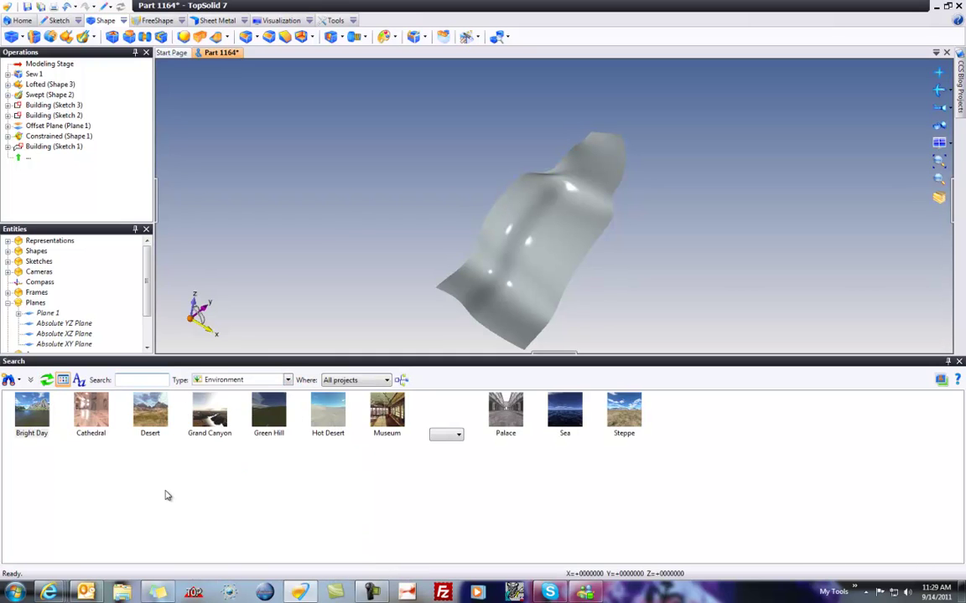
left_click_drag(386, 410, 373, 303)
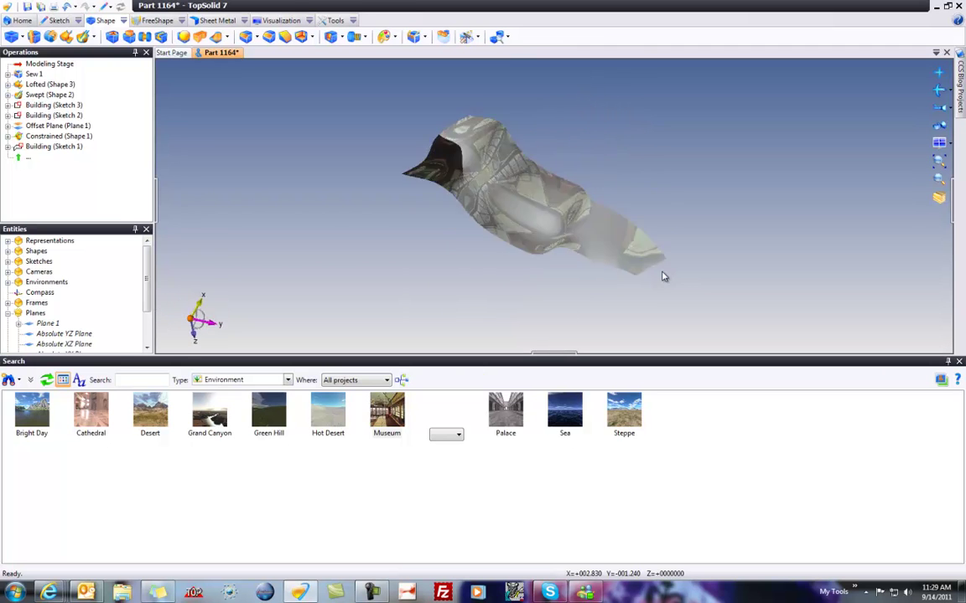
left_click(555, 354)
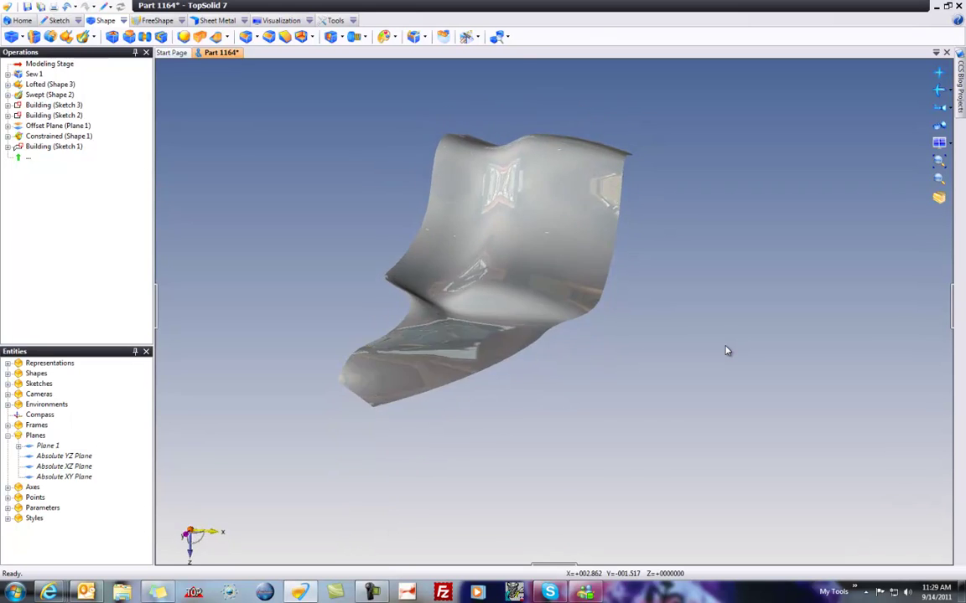